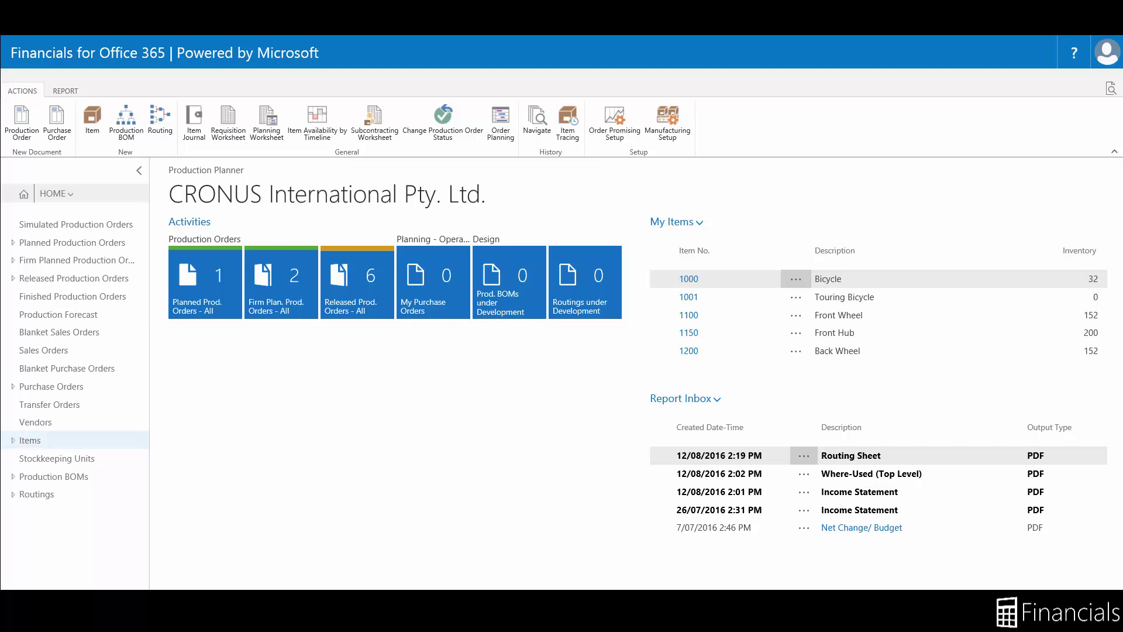
- Start a new item from the ITEM01 Item FINISHED template
{"action": "left_click", "coordinate": [105, 442]}
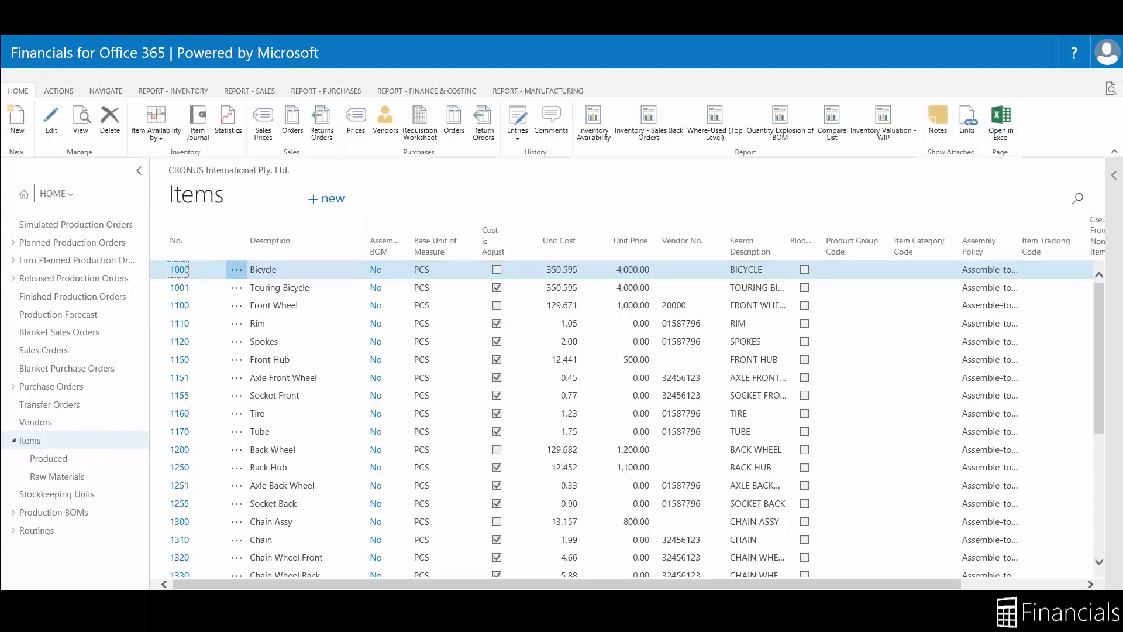
{"action": "left_click", "coordinate": [17, 120]}
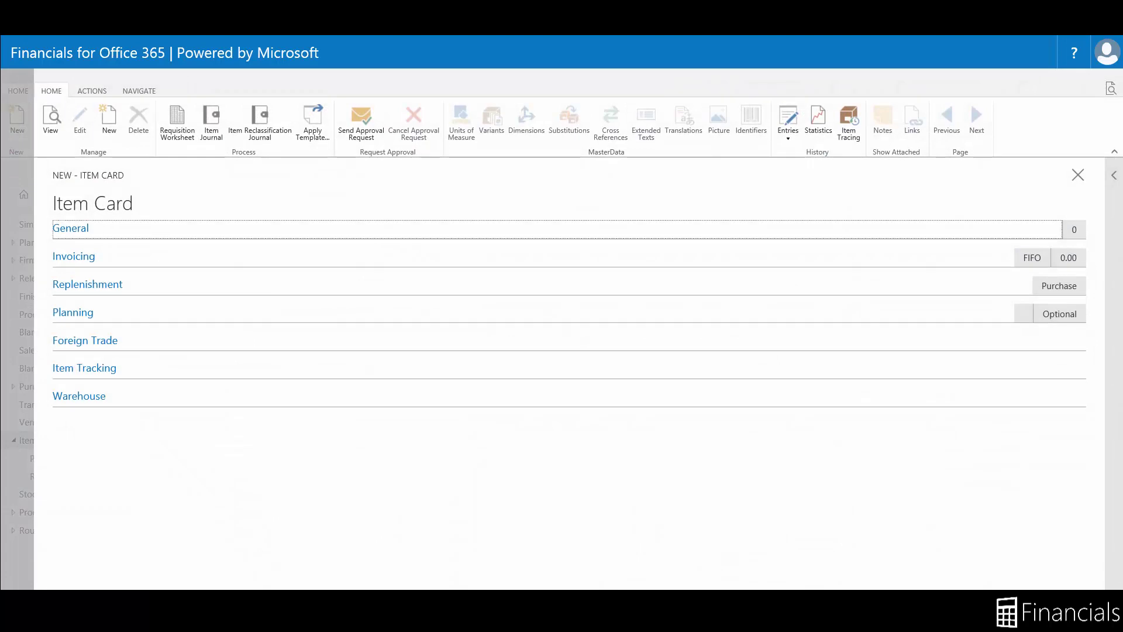
{"action": "left_click", "coordinate": [309, 138]}
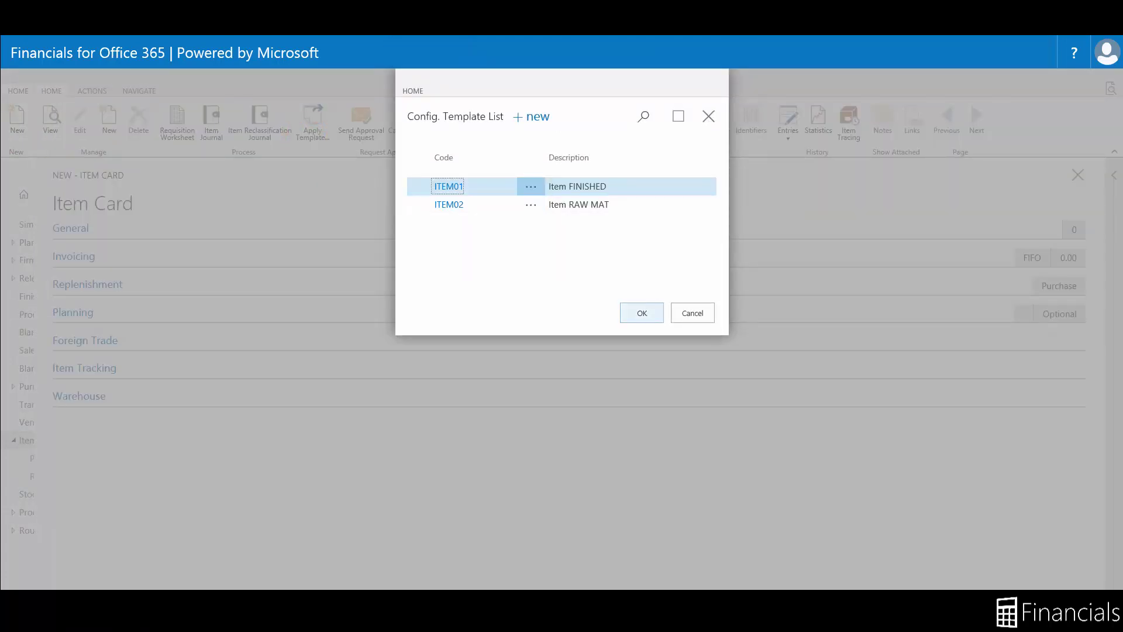
{"action": "left_click", "coordinate": [641, 313]}
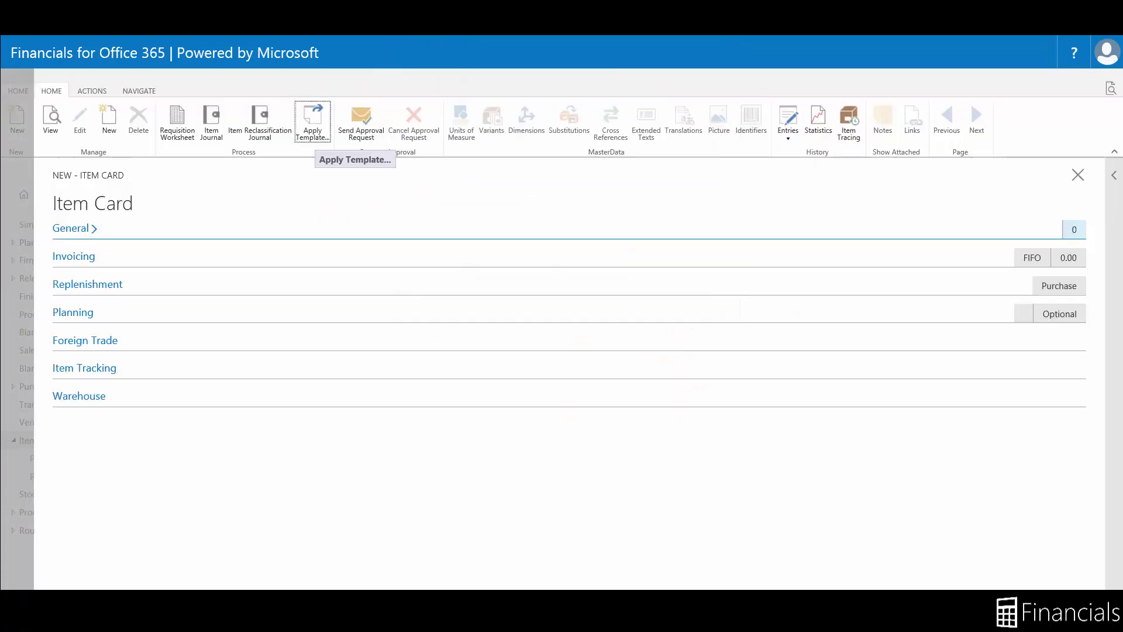
- Give the item No. 1002AB, description 'Financials for Office 365 Desk', and base unit PCS
{"action": "left_click", "coordinate": [73, 228]}
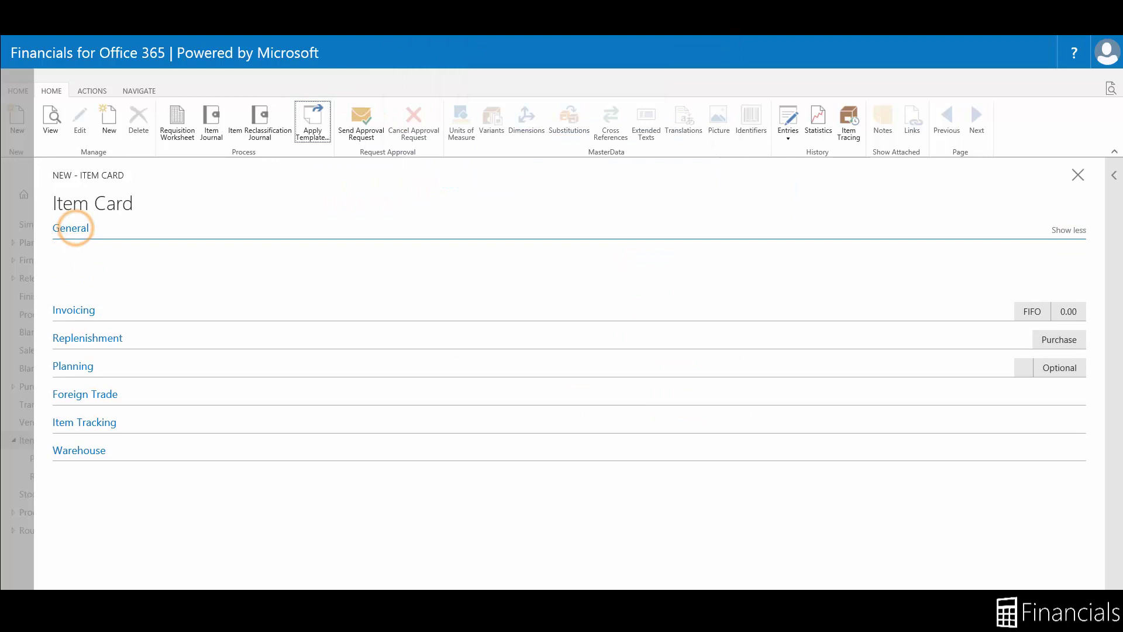
{"action": "type", "text": "1002"}
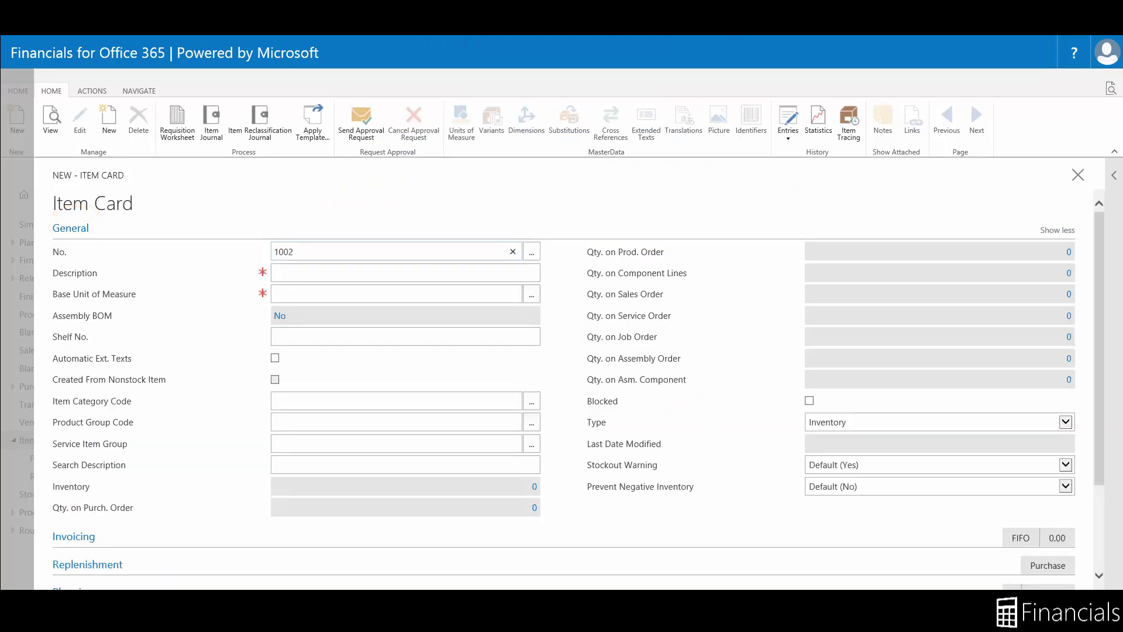
{"action": "type", "text": "AB"}
{"action": "key", "text": "Tab"}
{"action": "type", "text": "Finan"}
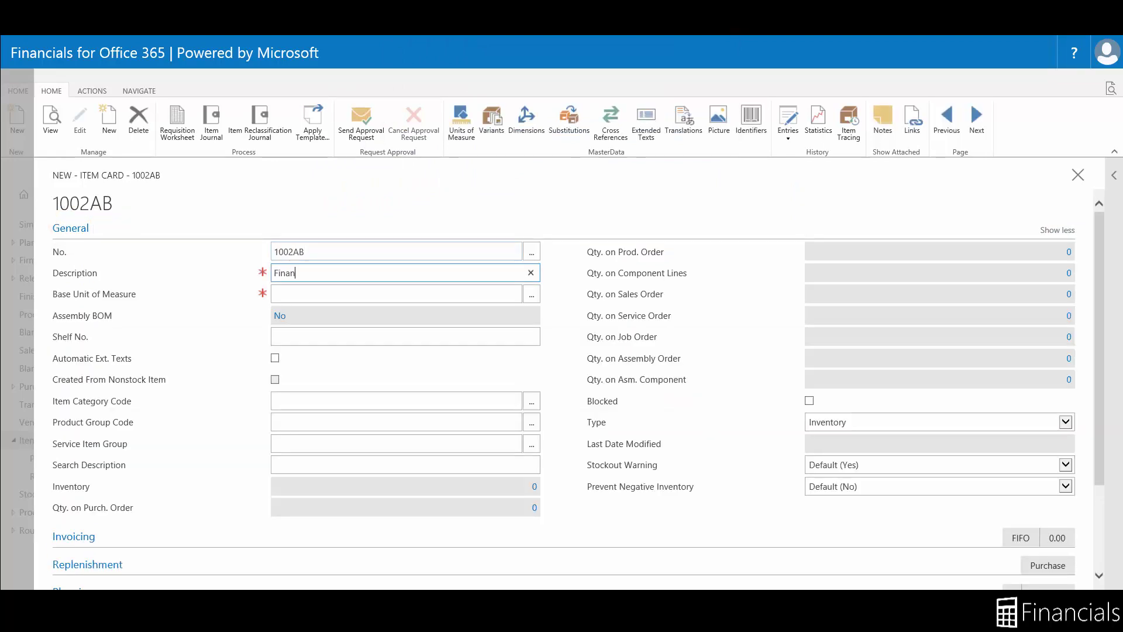
{"action": "type", "text": "cials for Office 365 Desk"}
{"action": "left_click", "coordinate": [531, 294]}
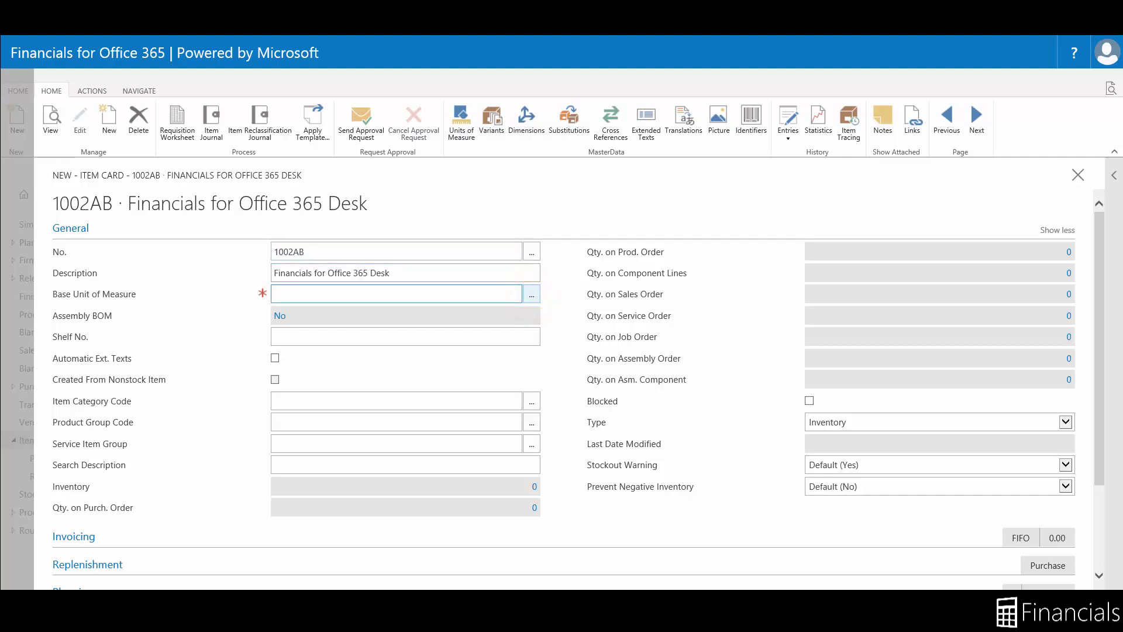
{"action": "scroll", "coordinate": [397, 374], "scroll_direction": "down", "scroll_amount": 3}
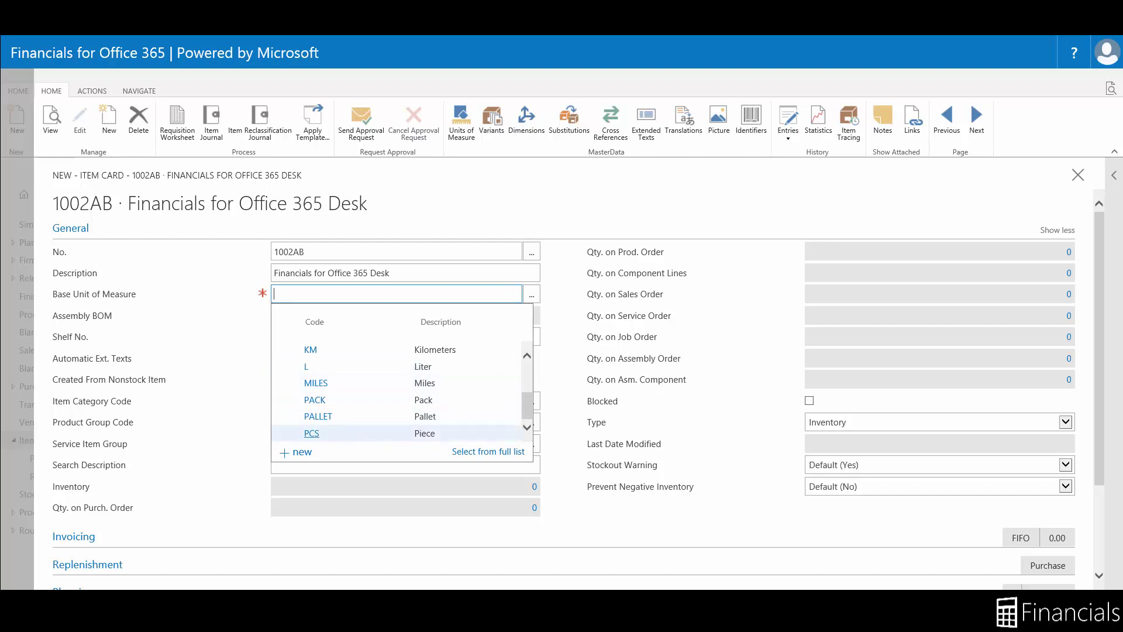
{"action": "left_click", "coordinate": [311, 432]}
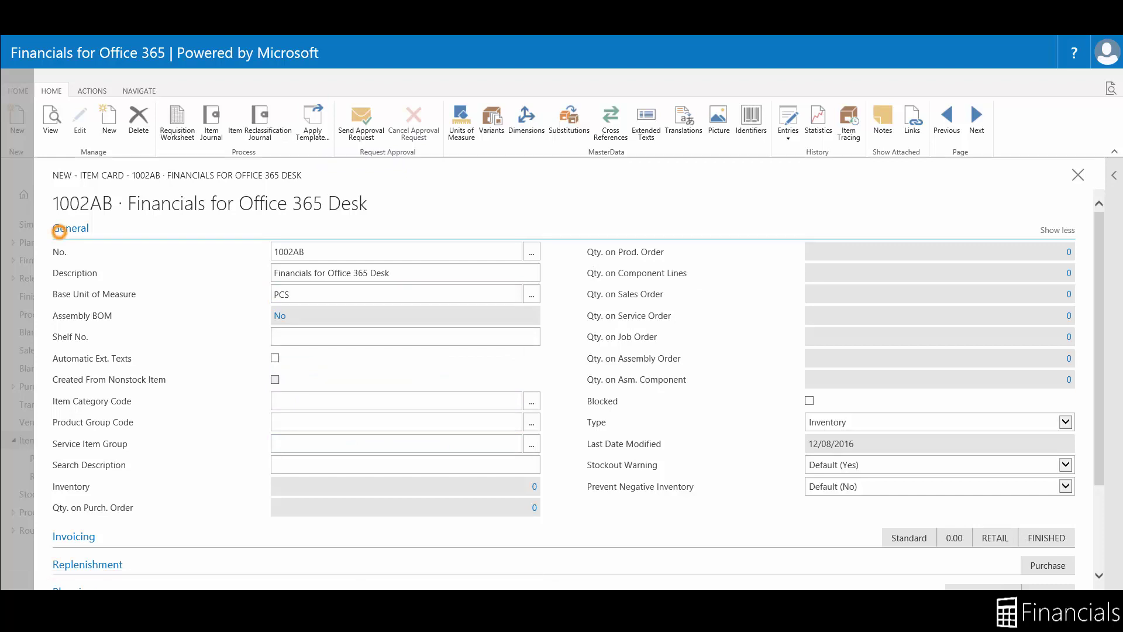
{"action": "left_click", "coordinate": [64, 228]}
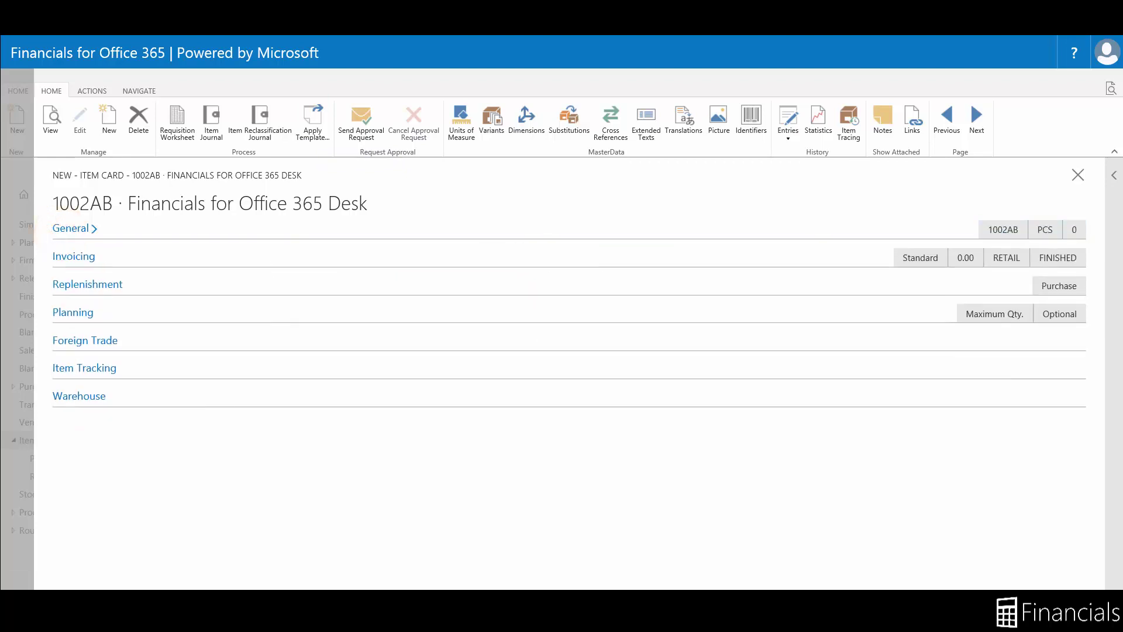
- Set item 1002AB's replenishment system to Prod. Order and start a new production BOM for it
{"action": "left_click", "coordinate": [61, 256]}
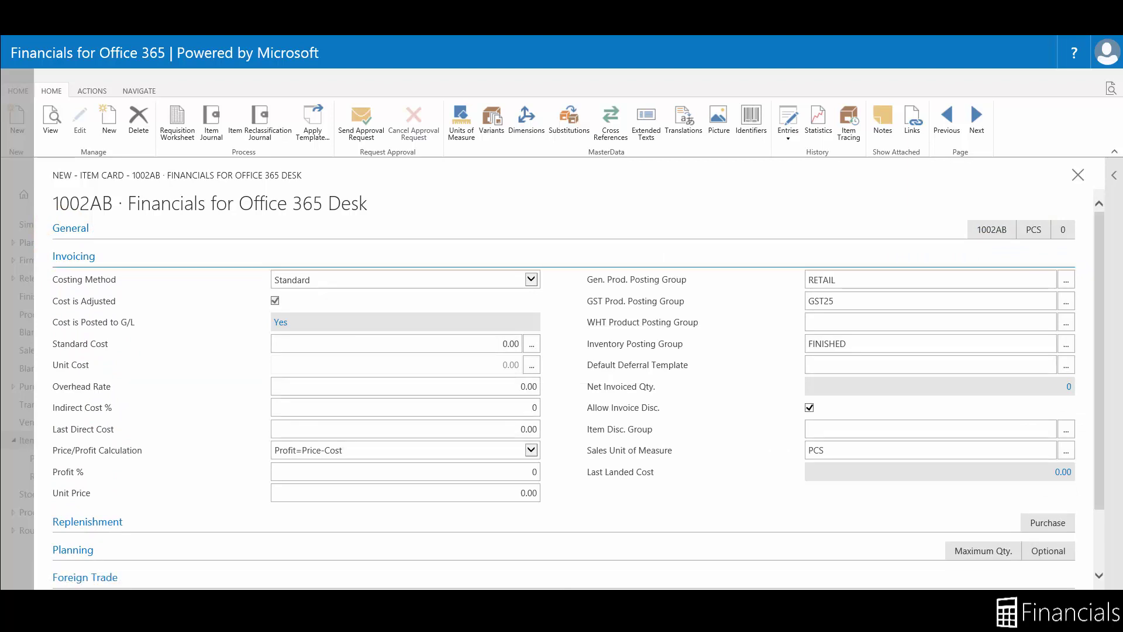
{"action": "left_click", "coordinate": [67, 258]}
{"action": "left_click", "coordinate": [78, 285]}
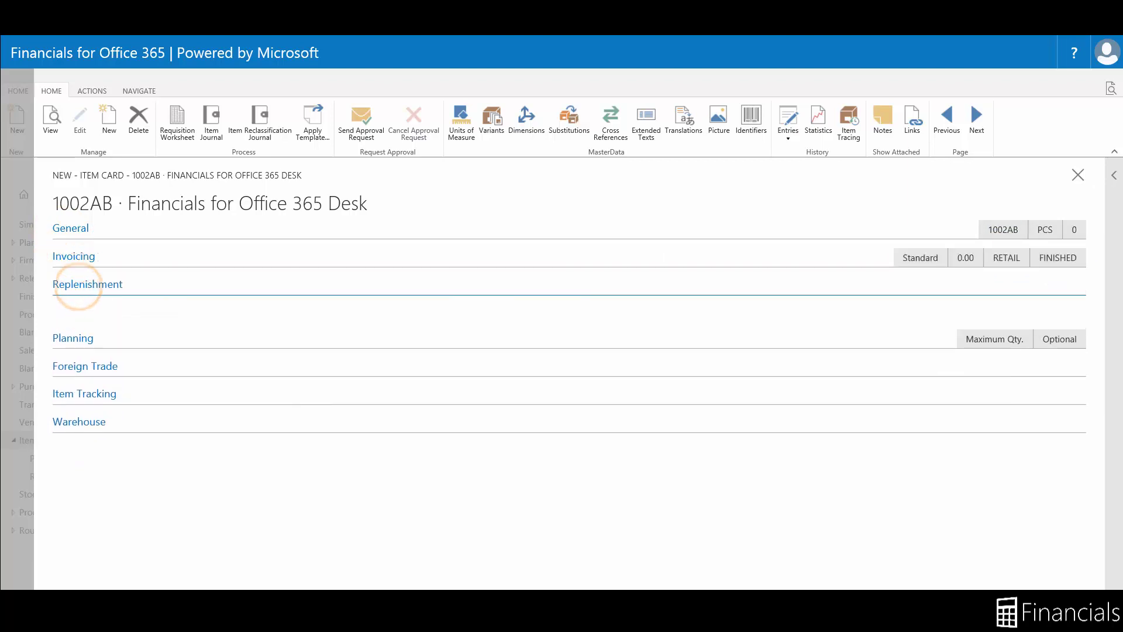
{"action": "left_click", "coordinate": [530, 309]}
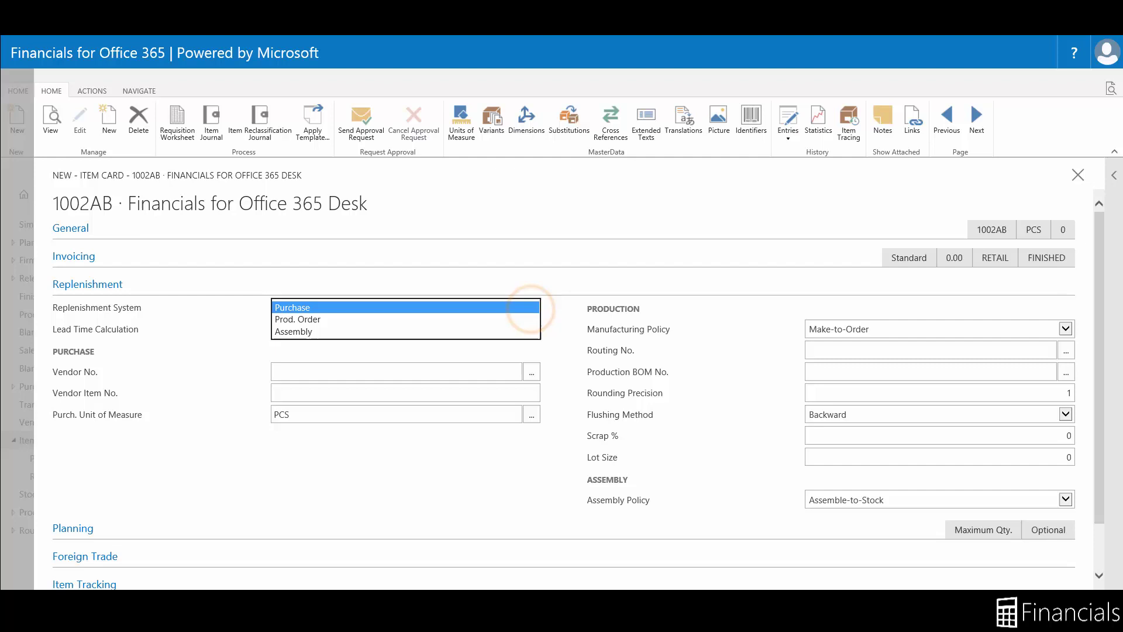
{"action": "left_click", "coordinate": [485, 319]}
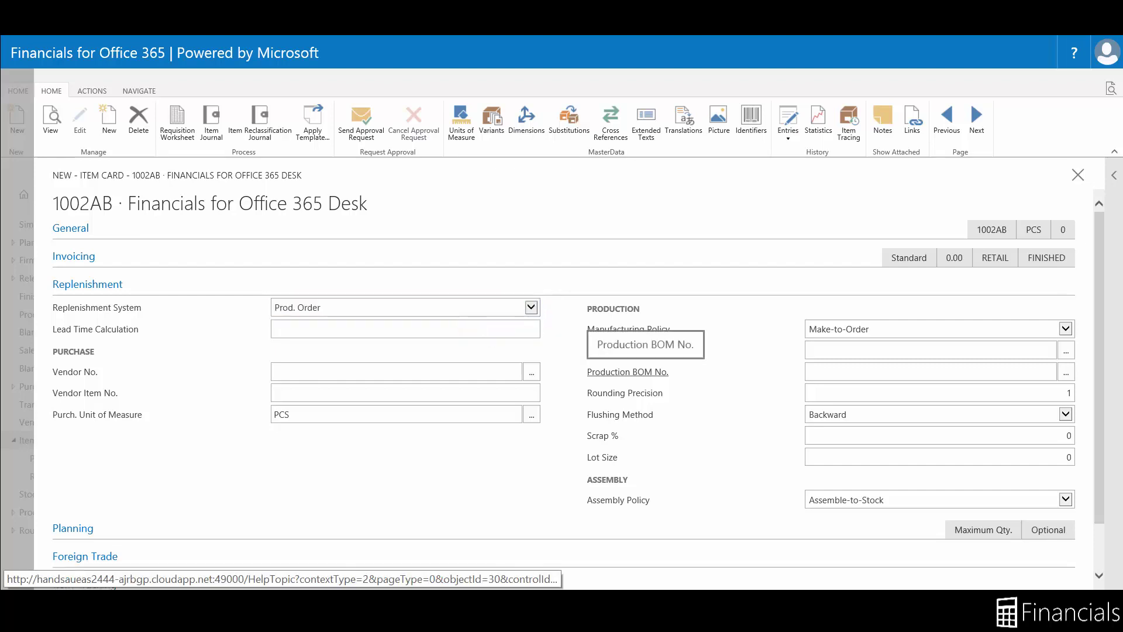
{"action": "left_click", "coordinate": [1067, 372]}
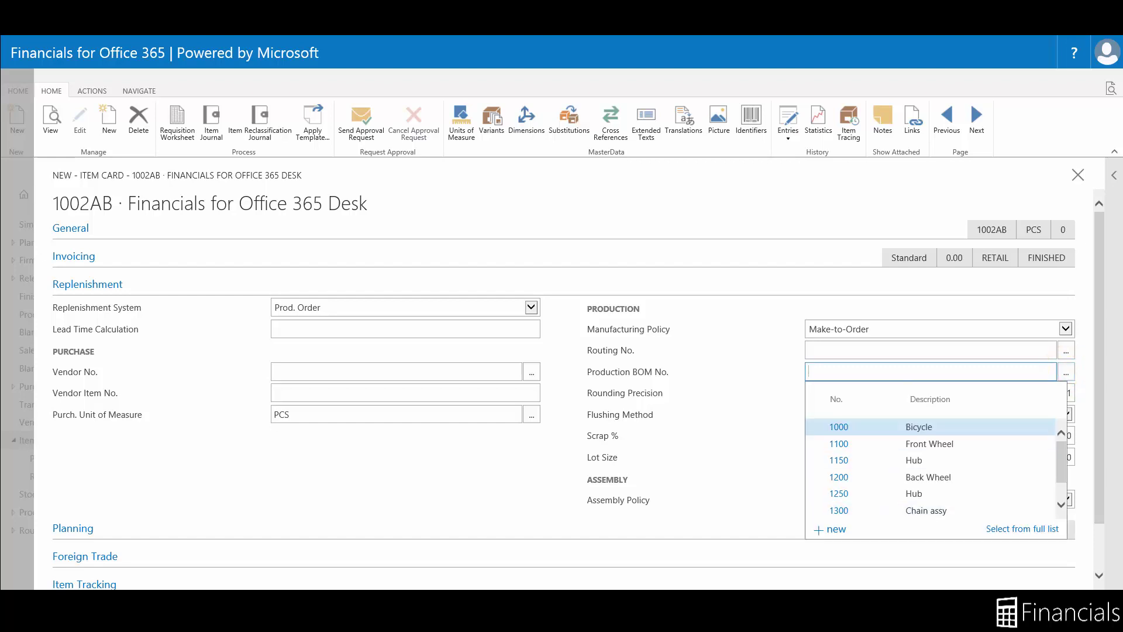
{"action": "left_click", "coordinate": [830, 529]}
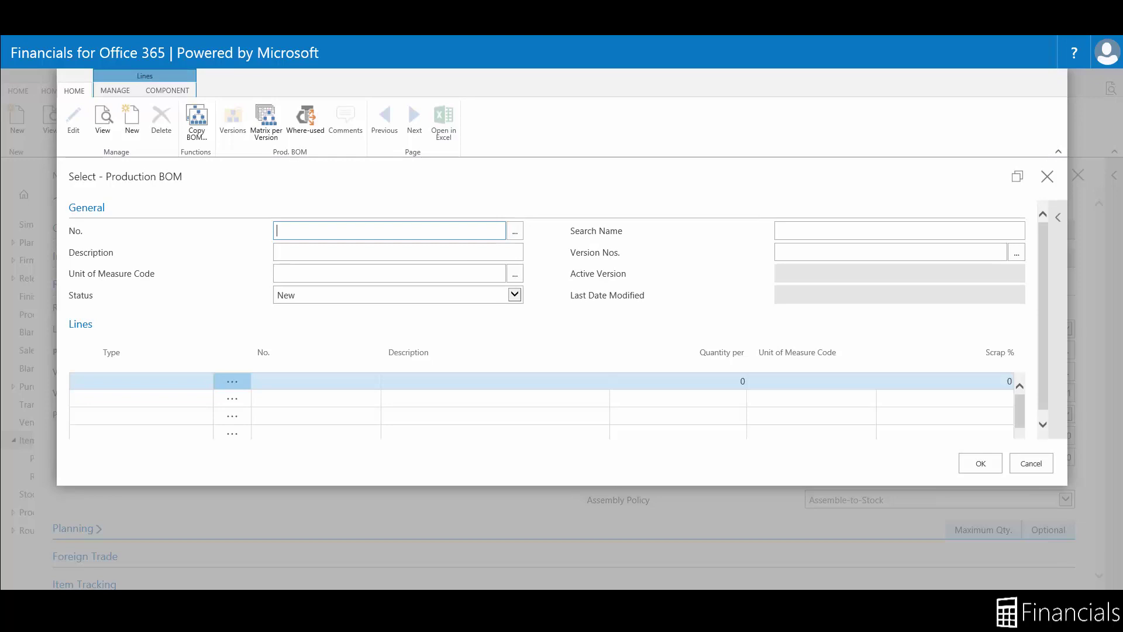
- Create production BOM 1002AB 'Financials Office Desk' with unit PCS and begin its first component line
{"action": "type", "text": "1002AB"}
{"action": "key", "text": "Tab"}
{"action": "type", "text": "Financial"}
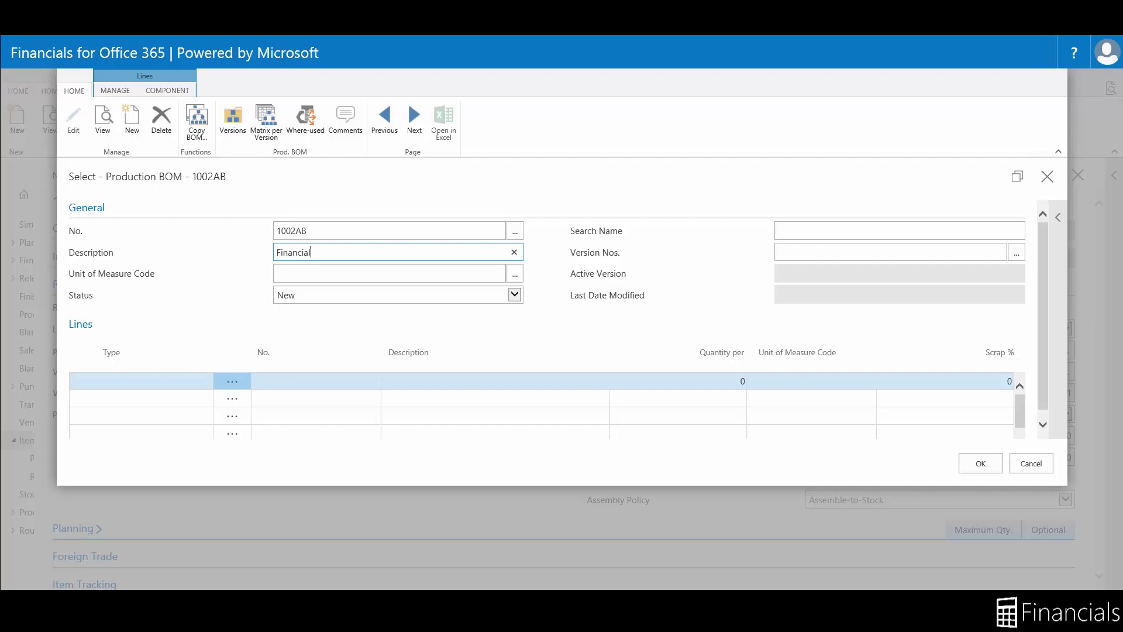
{"action": "type", "text": "s Office Desk"}
{"action": "left_click", "coordinate": [515, 274]}
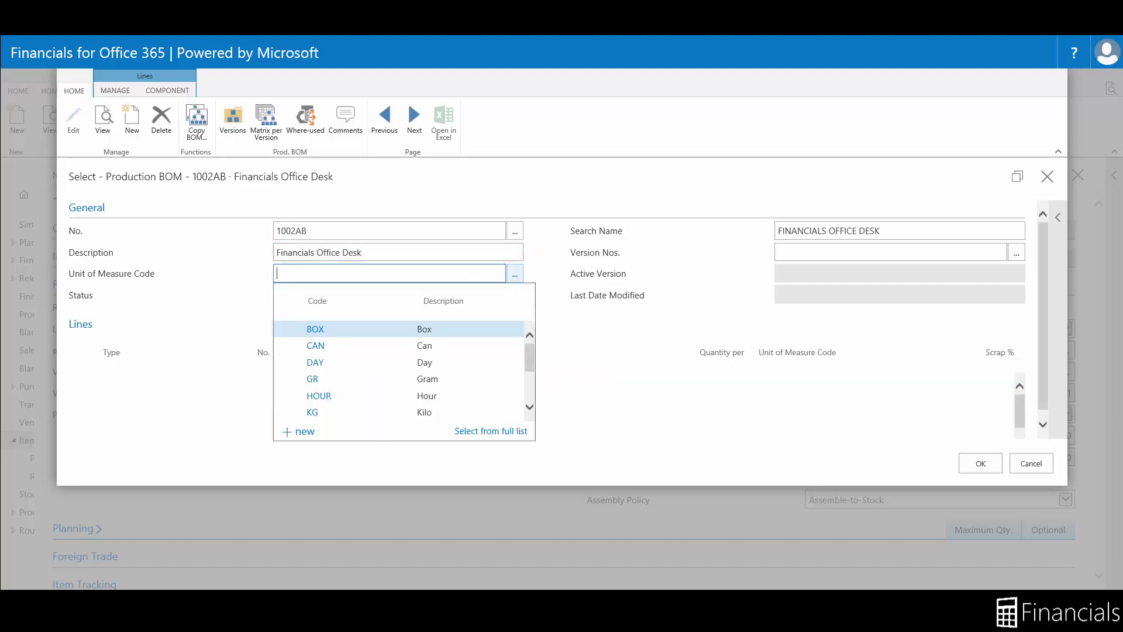
{"action": "scroll", "coordinate": [404, 368], "scroll_direction": "down", "scroll_amount": 3}
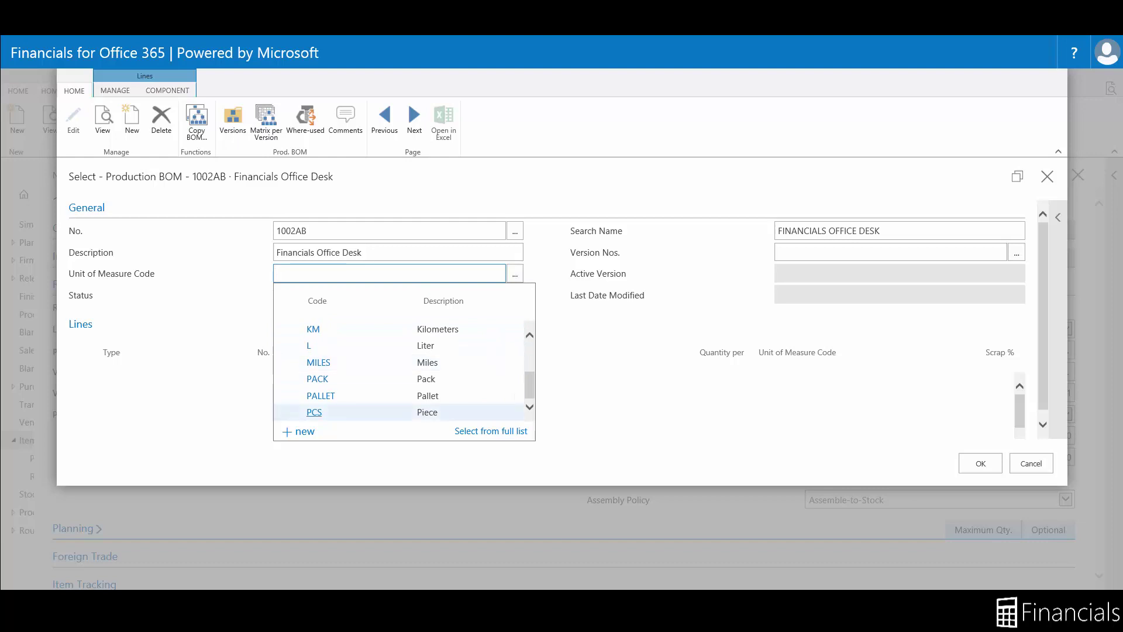
{"action": "left_click", "coordinate": [314, 412]}
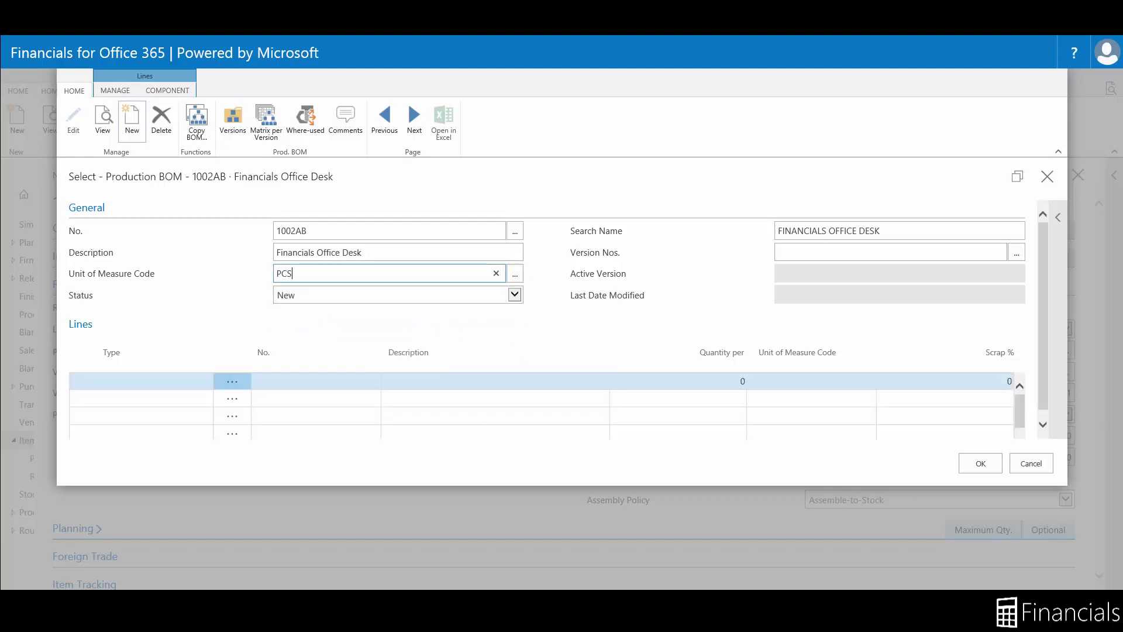
{"action": "left_click", "coordinate": [176, 381]}
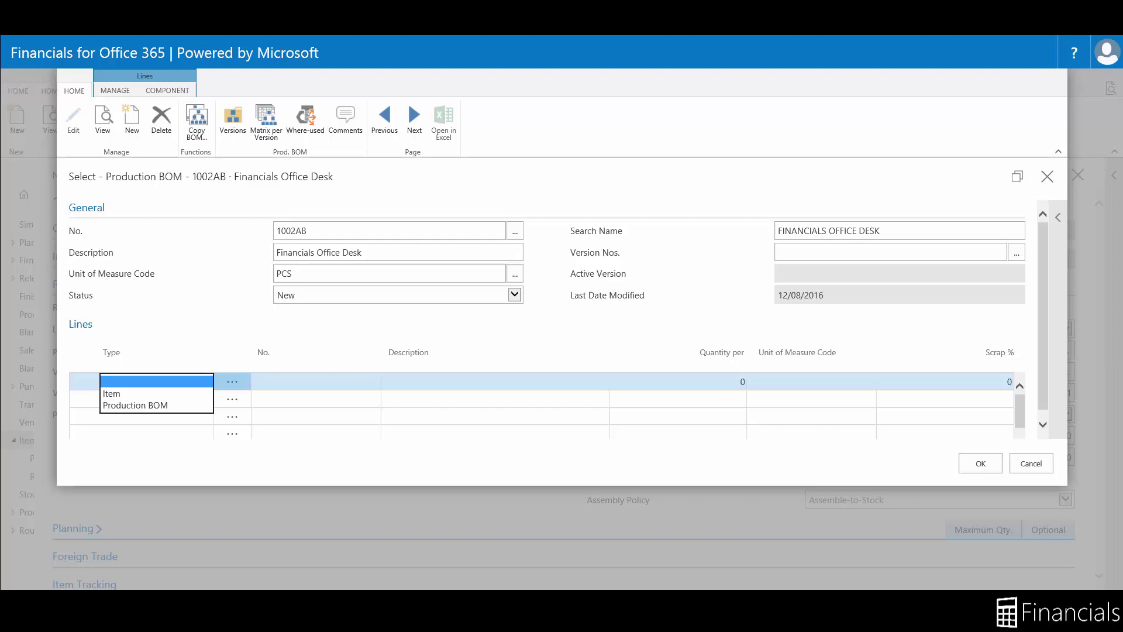
- Add item 70001 Base as the first BOM line with quantity per 1
{"action": "left_click", "coordinate": [254, 381]}
{"action": "key", "text": "Down"}
{"action": "key", "text": "Down"}
{"action": "key", "text": "Down"}
{"action": "key", "text": "Down"}
{"action": "key", "text": "Down"}
{"action": "key", "text": "Down"}
{"action": "key", "text": "Down"}
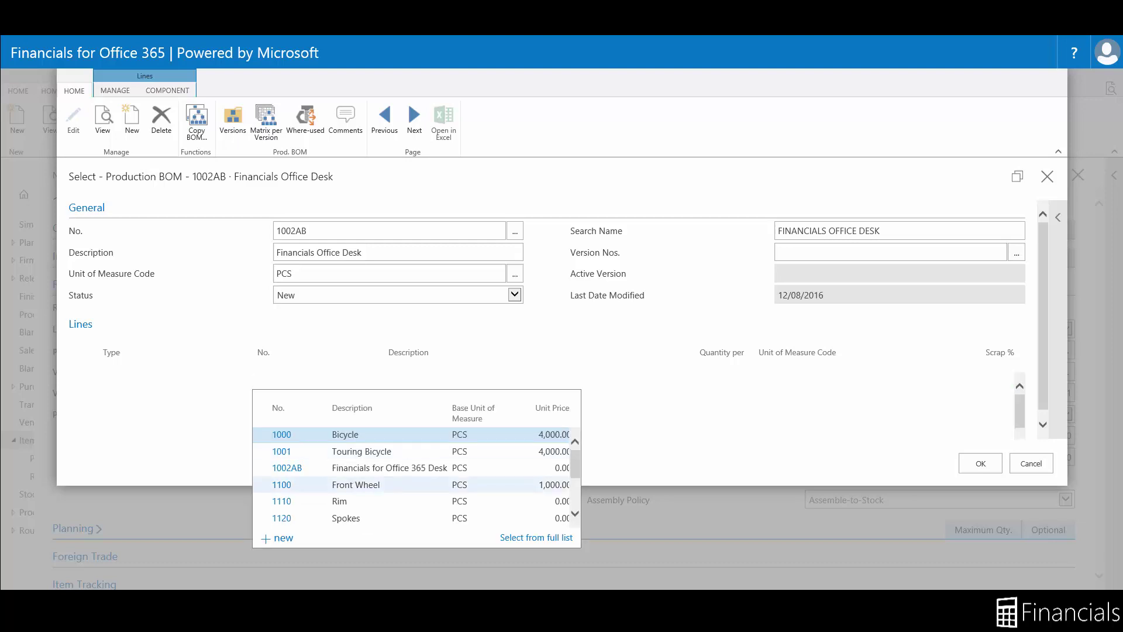
{"action": "left_click", "coordinate": [536, 538]}
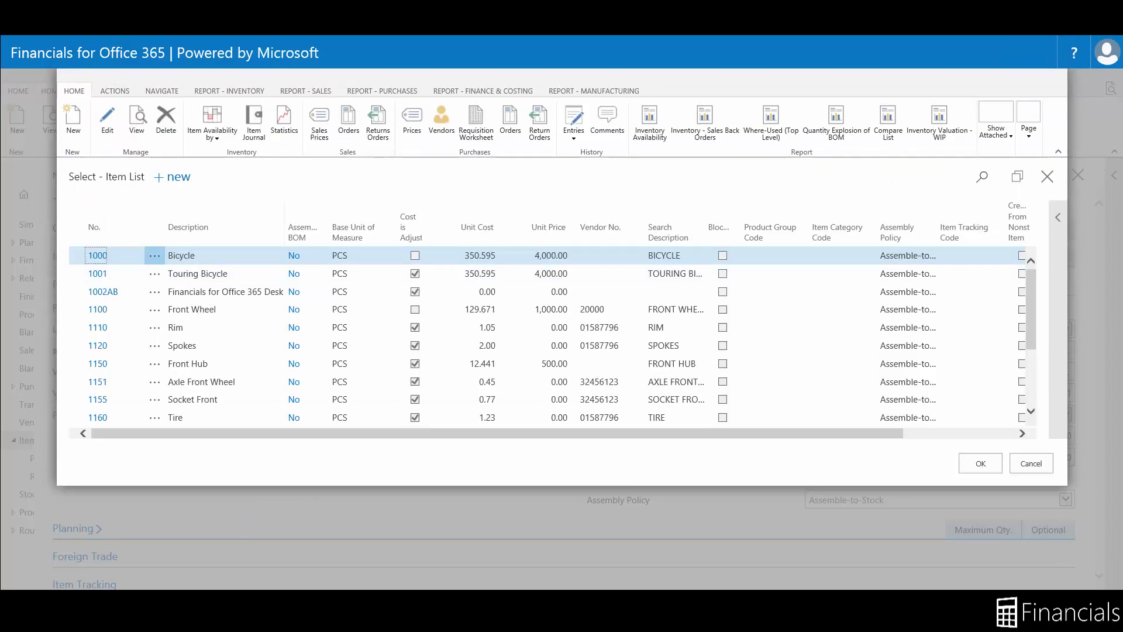
{"action": "left_click", "coordinate": [981, 176]}
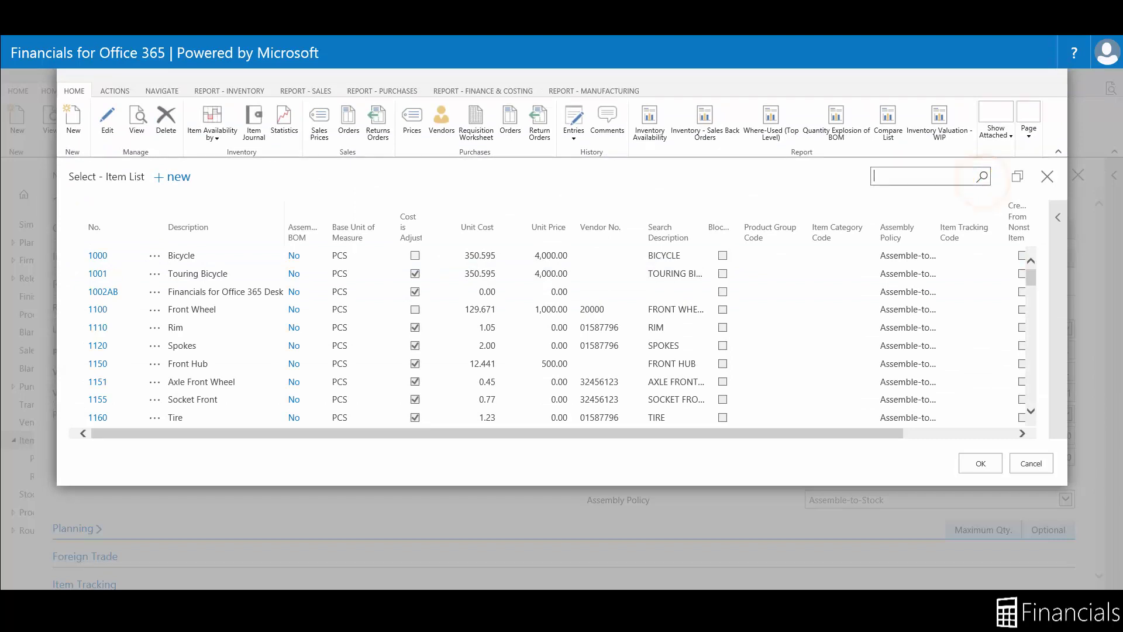
{"action": "type", "text": "base"}
{"action": "double_click", "coordinate": [105, 292]}
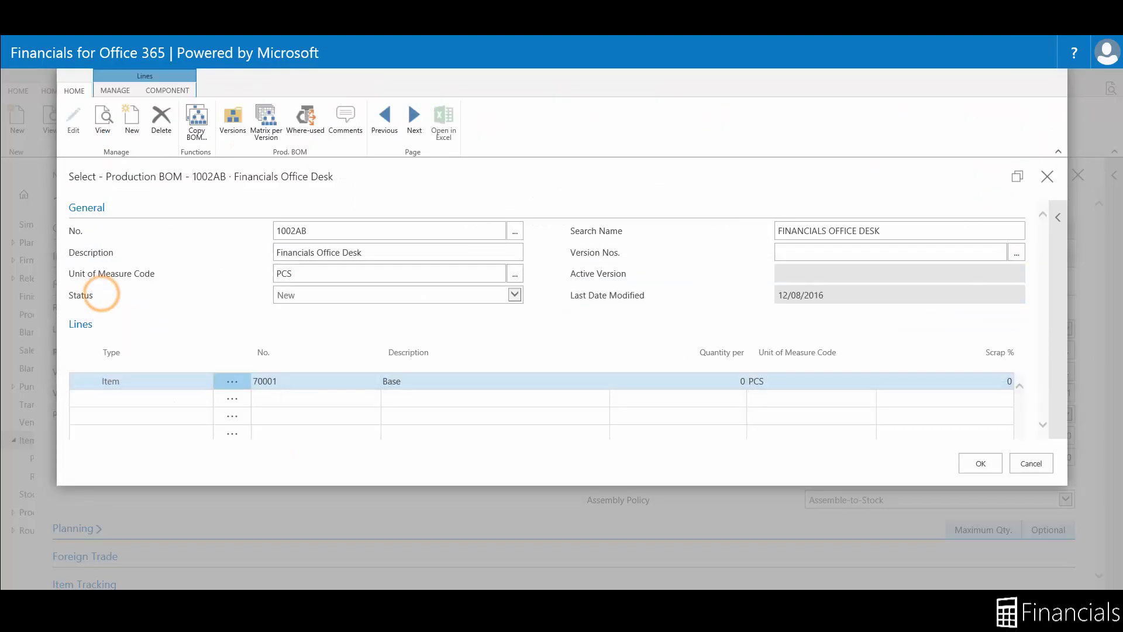
{"action": "left_click", "coordinate": [683, 381]}
{"action": "type", "text": "1"}
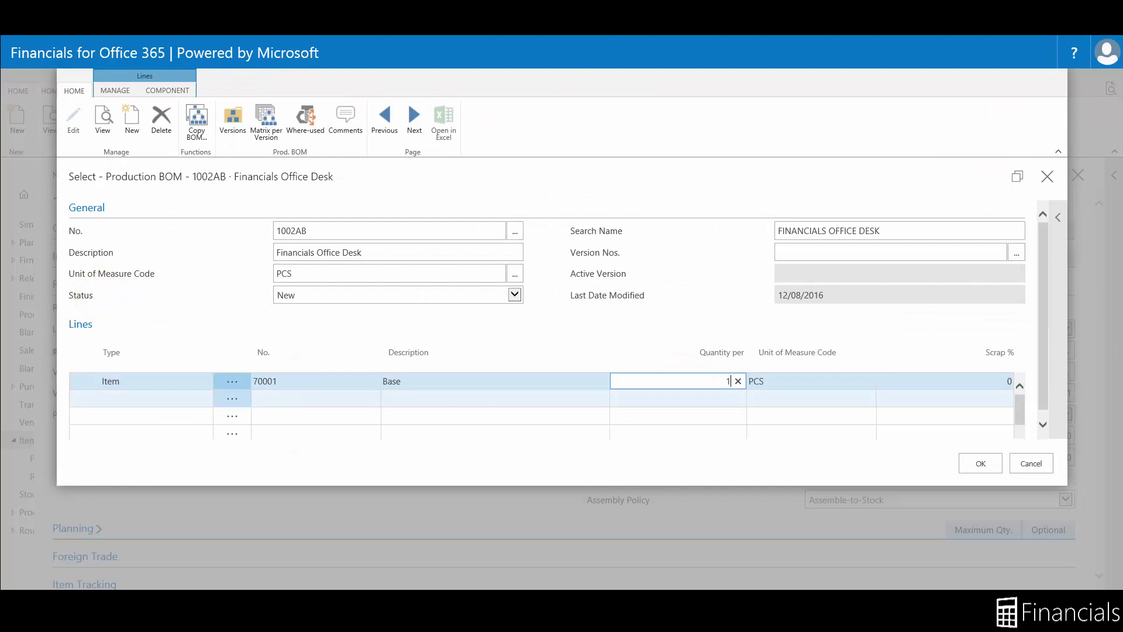
- Add component lines starting with item 70000, with paint item 70104 at quantity 3
{"action": "left_click", "coordinate": [303, 397]}
{"action": "type", "text": "70000"}
{"action": "key", "text": "Tab"}
{"action": "key", "text": "Tab"}
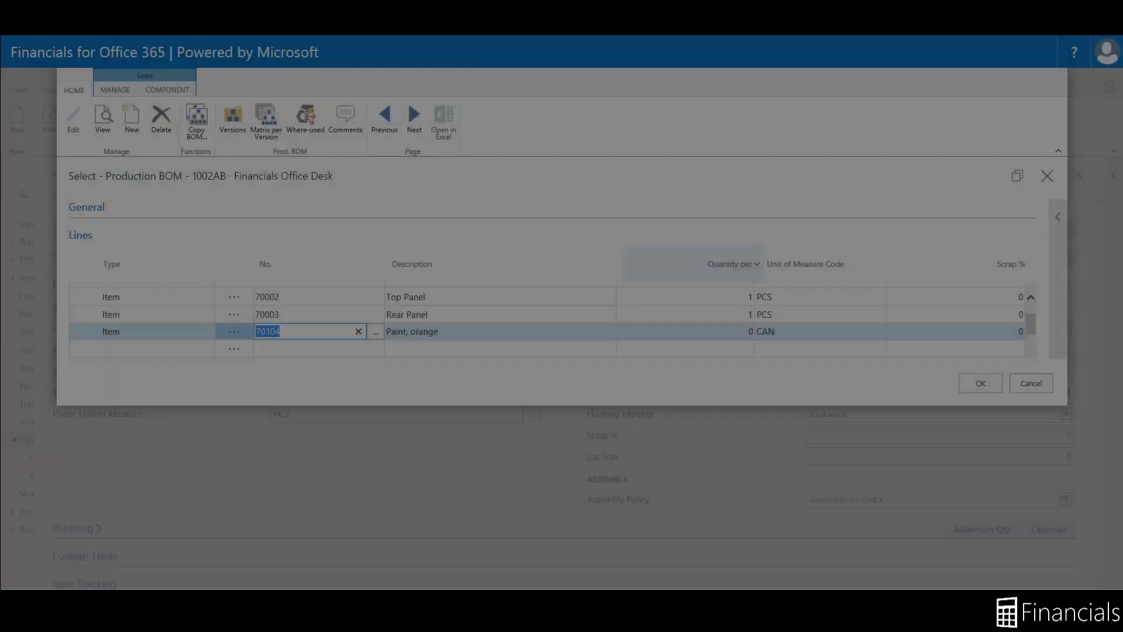
{"action": "key", "text": "Tab"}
{"action": "key", "text": "Tab"}
{"action": "type", "text": "3"}
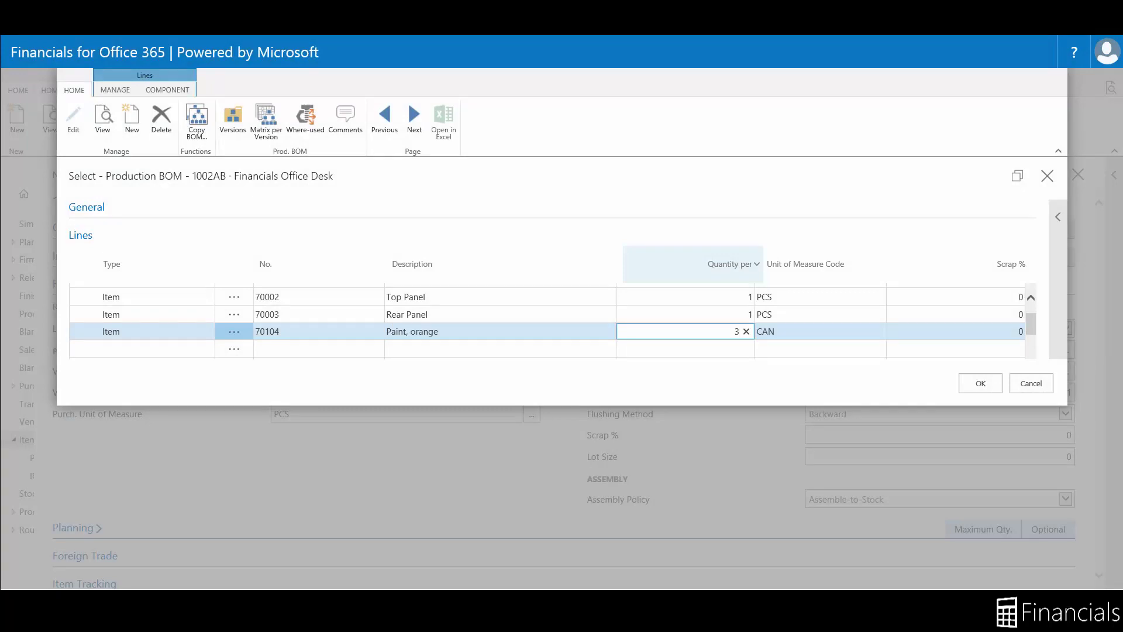
{"action": "left_click", "coordinate": [574, 376]}
- Set the production BOM status to Certified
{"action": "scroll", "coordinate": [550, 321], "scroll_direction": "up", "scroll_amount": 2}
{"action": "left_click", "coordinate": [100, 203]}
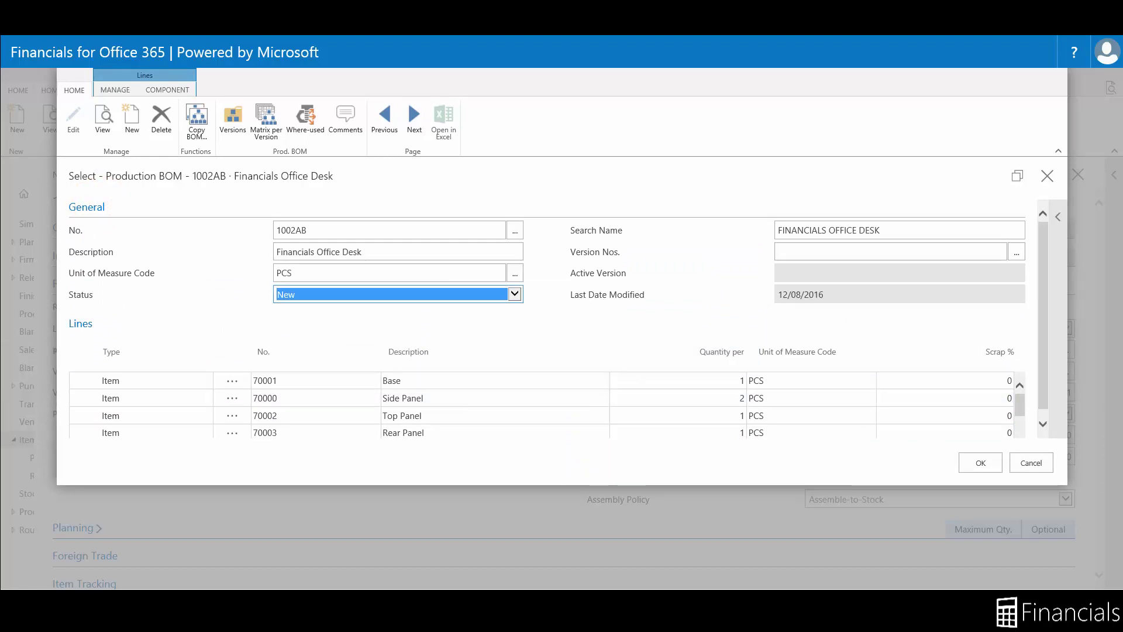
{"action": "left_click", "coordinate": [514, 294]}
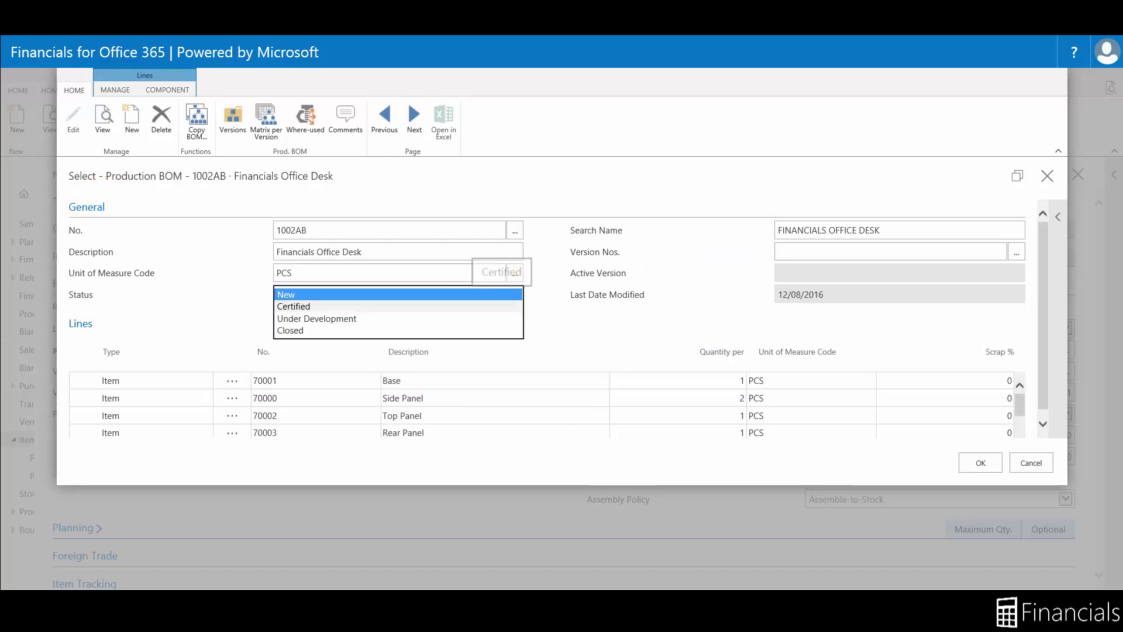
{"action": "left_click", "coordinate": [501, 307]}
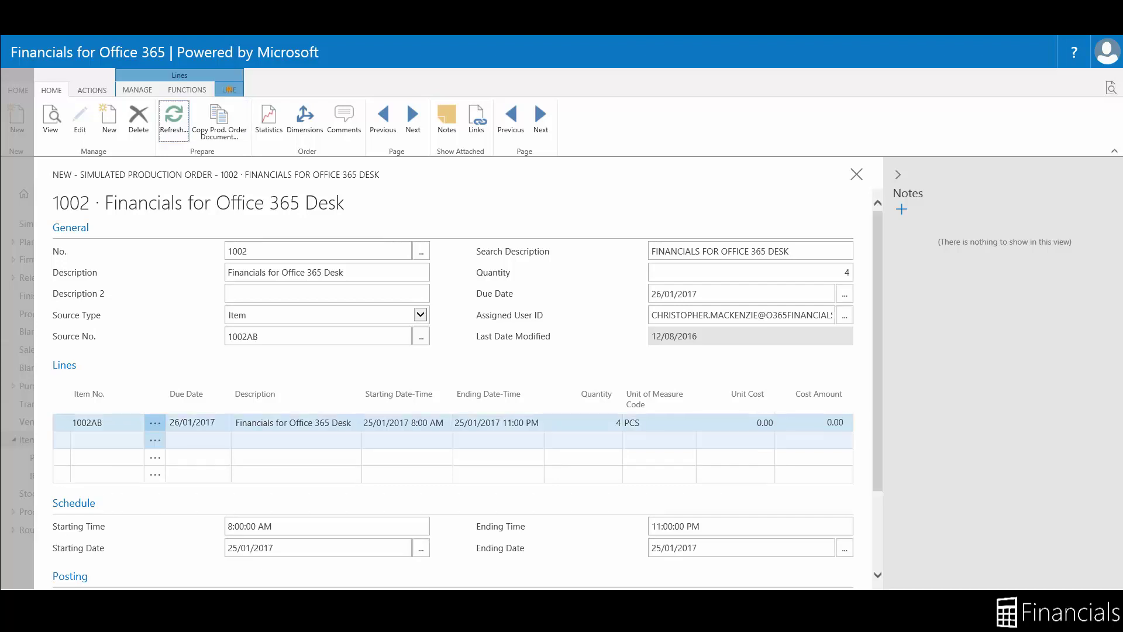
- Review the components required by the production order line, then close that page
{"action": "left_click", "coordinate": [229, 89]}
{"action": "left_click", "coordinate": [321, 115]}
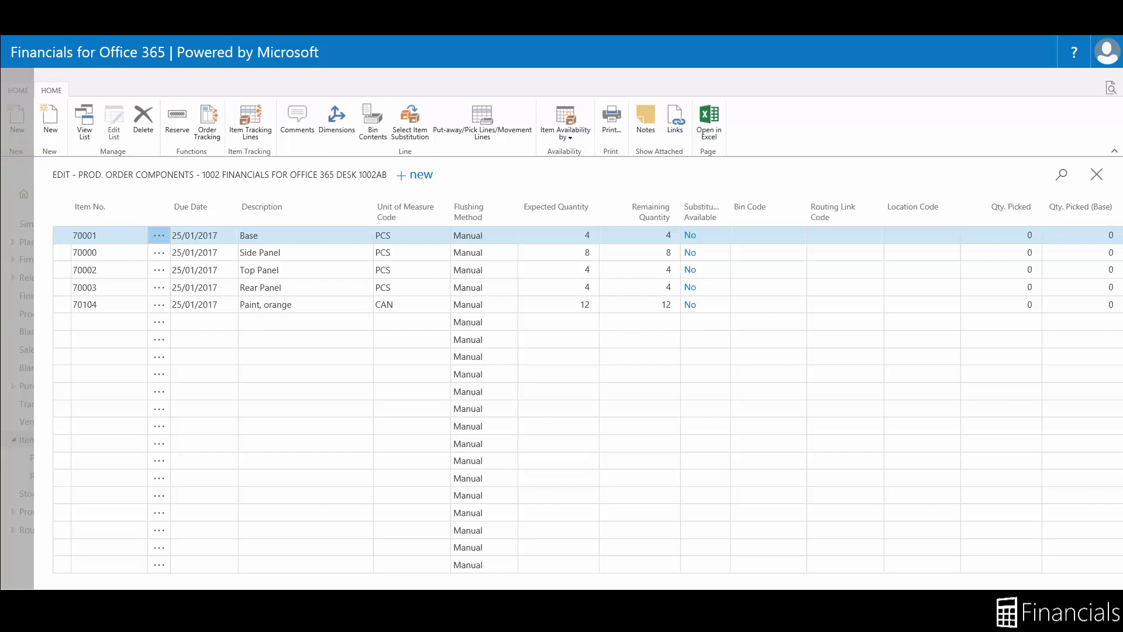
{"action": "key", "text": "Escape"}
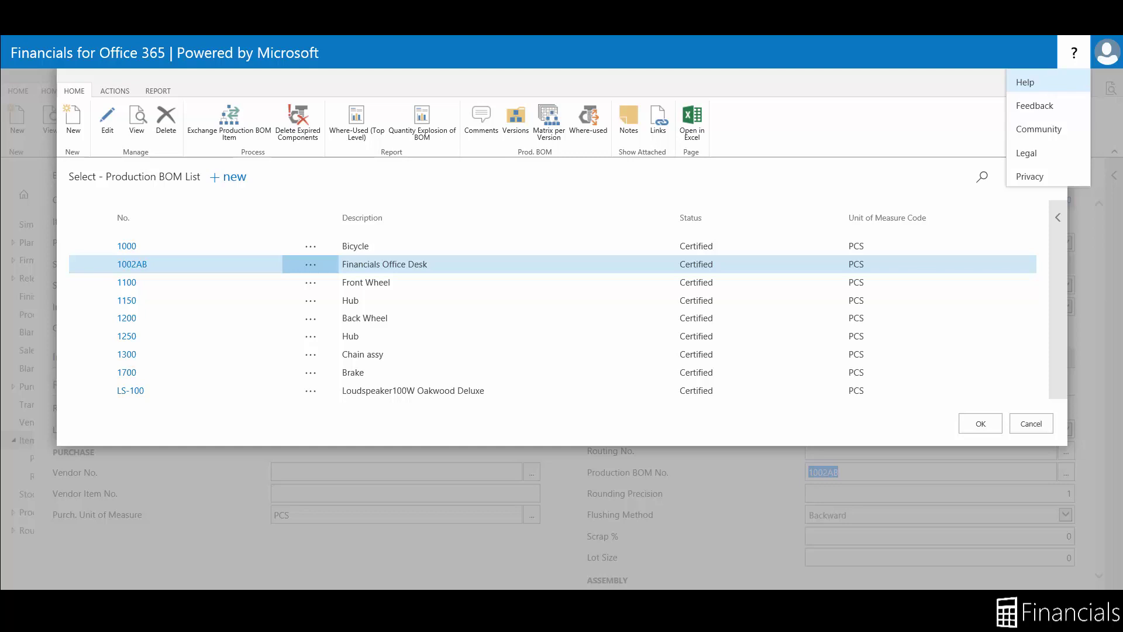
- Browse the help topics for the production BOM list, Production BOM Version and the No. column
{"action": "key", "text": "Return"}
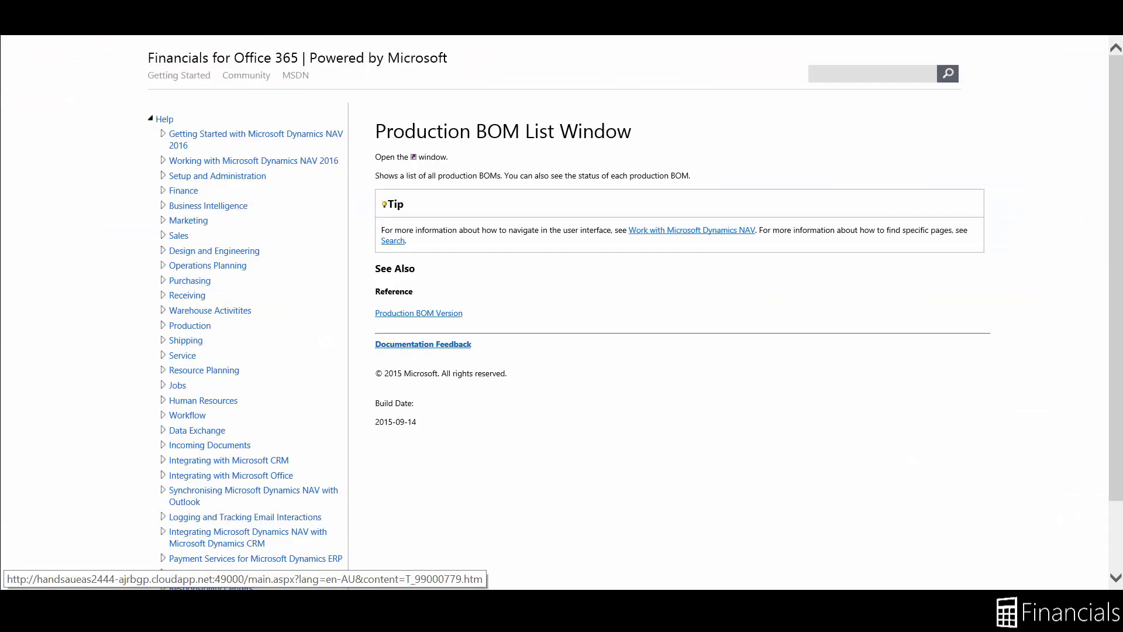
{"action": "left_click", "coordinate": [454, 313]}
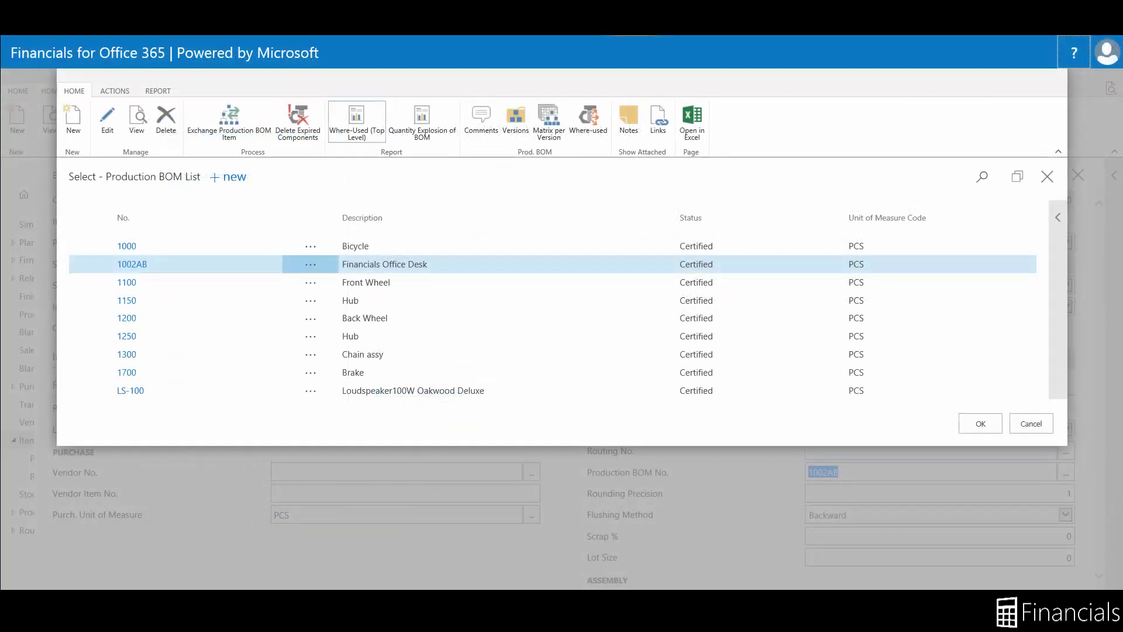
{"action": "left_click", "coordinate": [275, 217]}
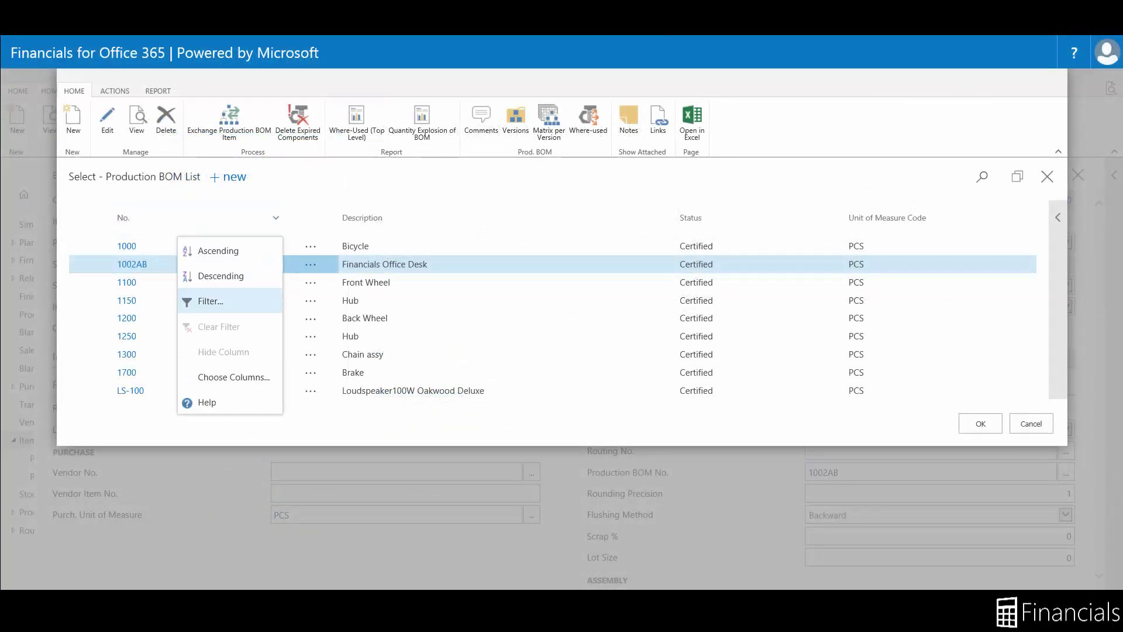
{"action": "left_click", "coordinate": [235, 403]}
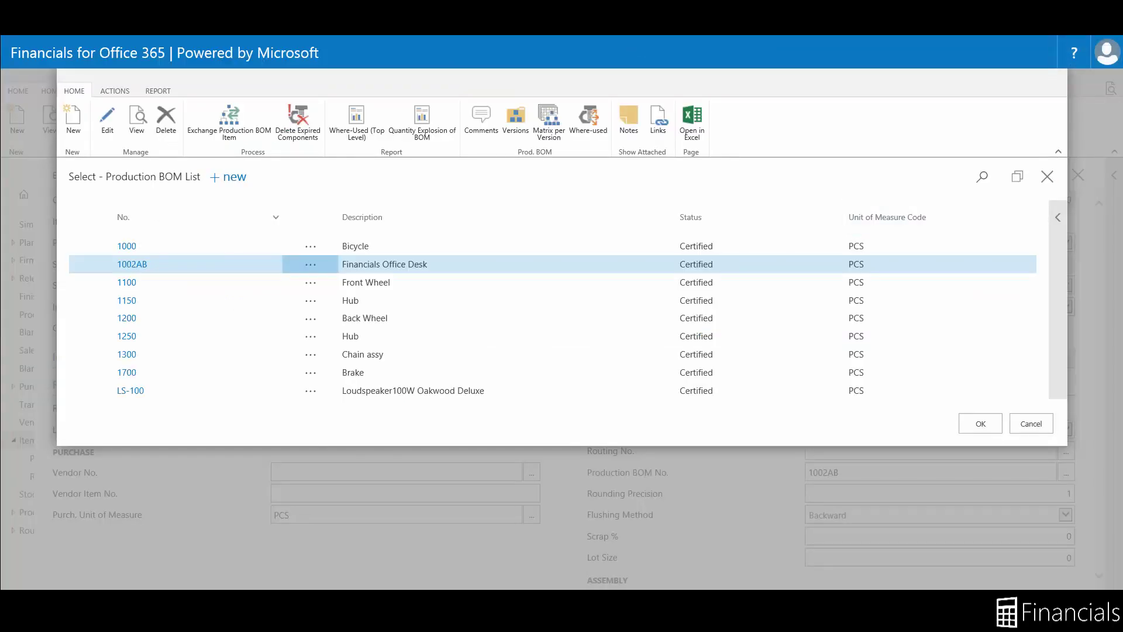
- Keep 1002AB as the item's production BOM, close the help page, and return home
{"action": "left_click", "coordinate": [1050, 176]}
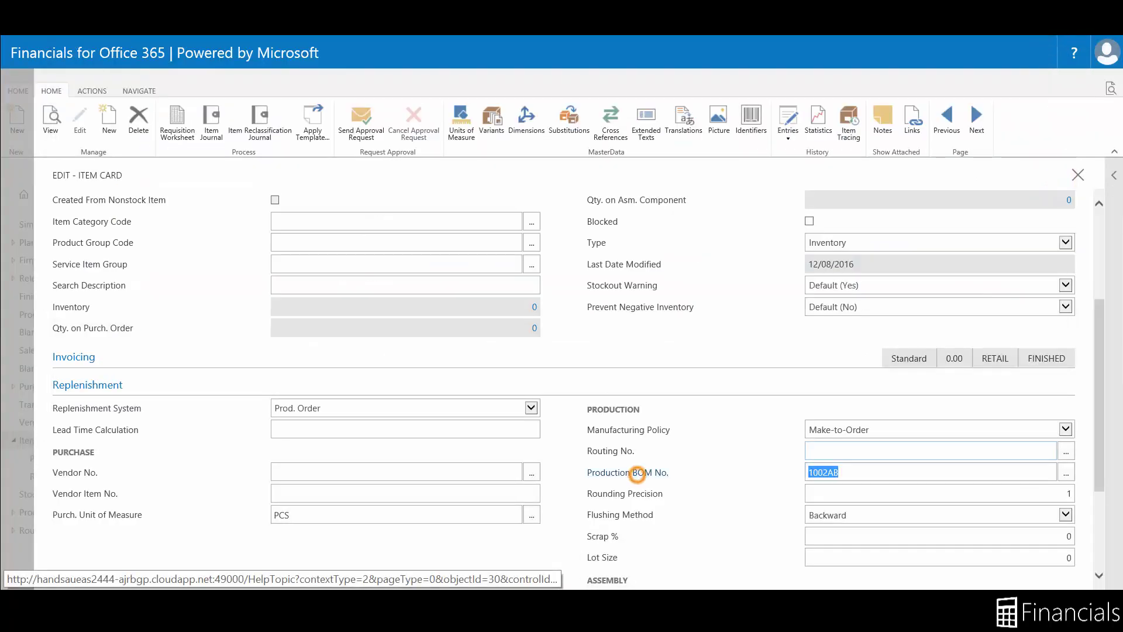
{"action": "left_click", "coordinate": [637, 473]}
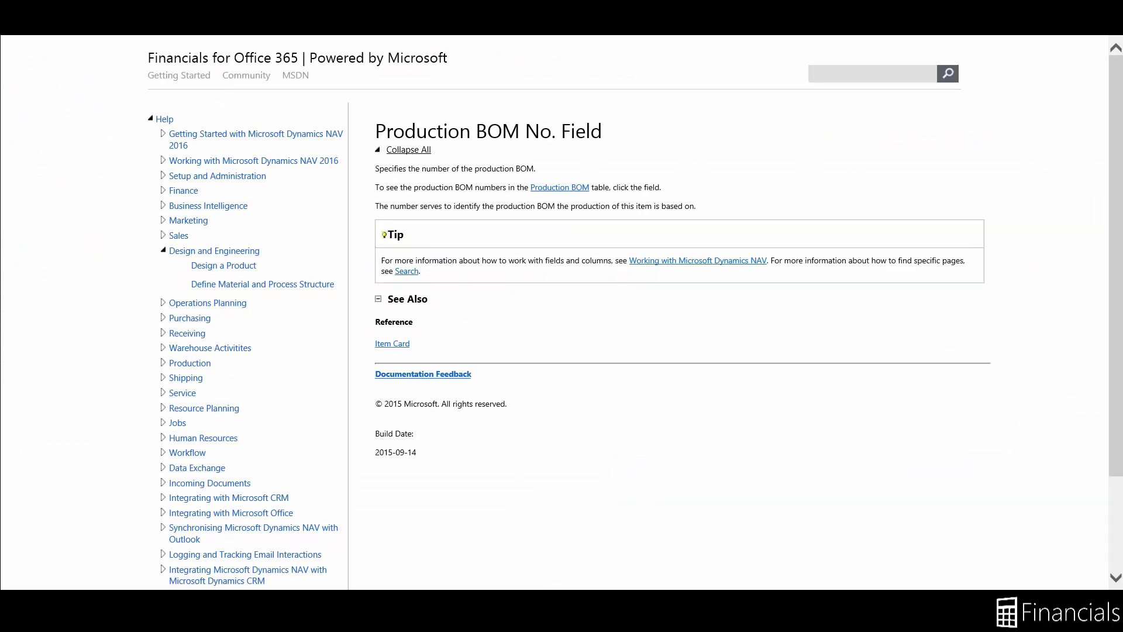
{"action": "key", "text": "alt+F4"}
{"action": "left_click", "coordinate": [23, 193]}
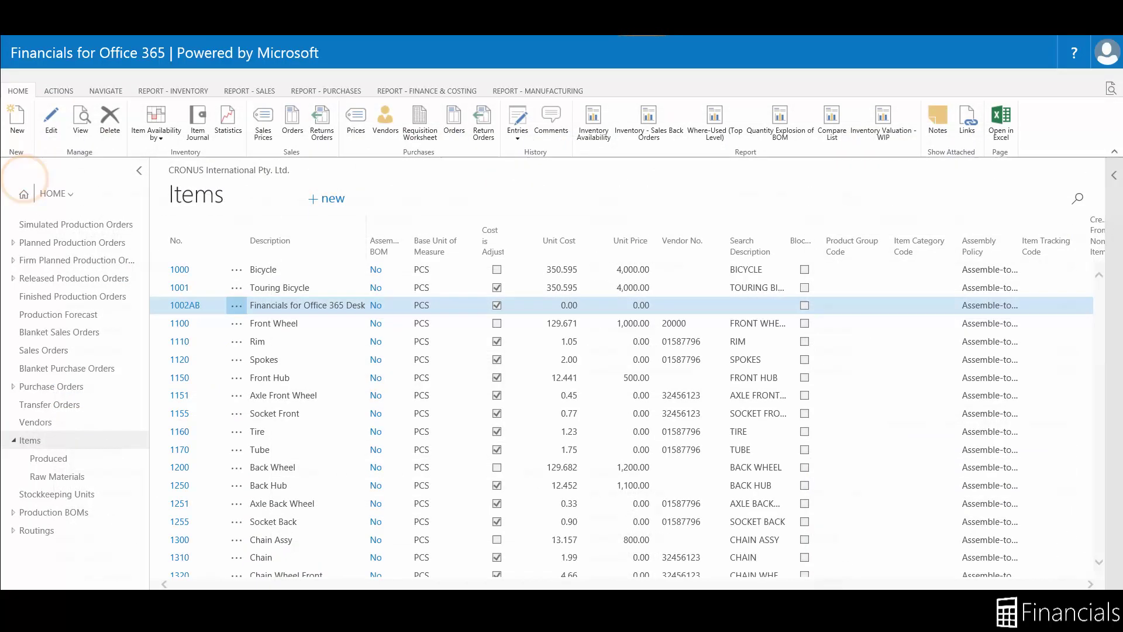